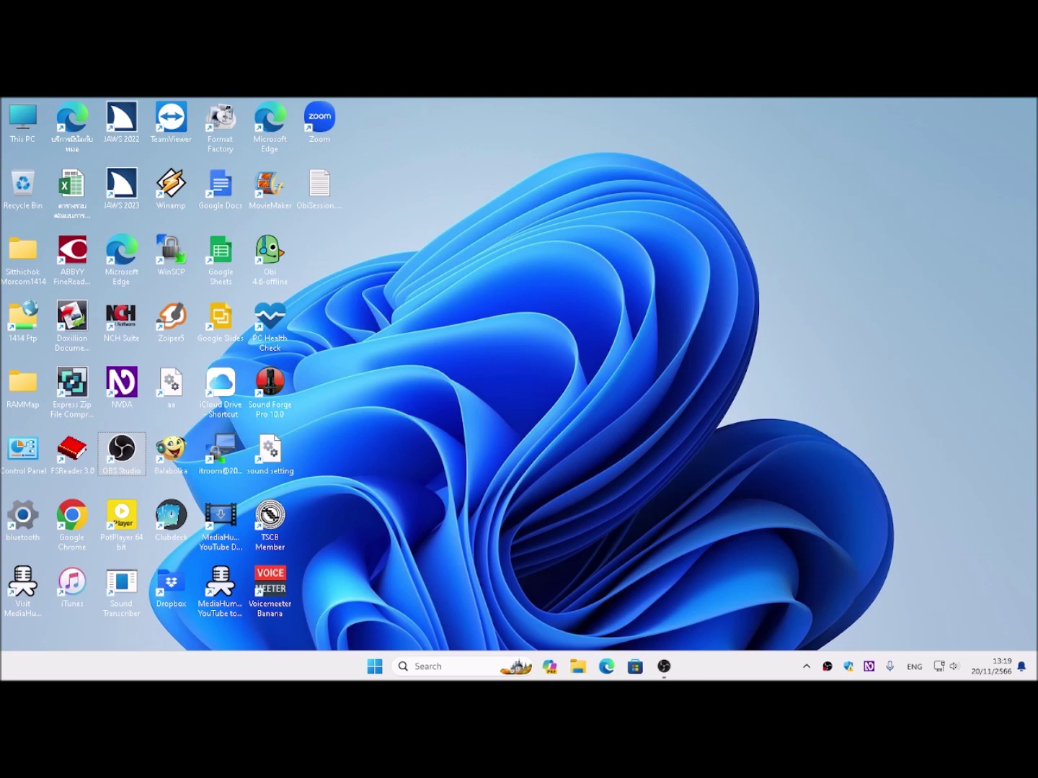
Step: Open NVDA's Add-on Store and go to the list of available add-ons
{"action": "key", "text": "insert+n"}
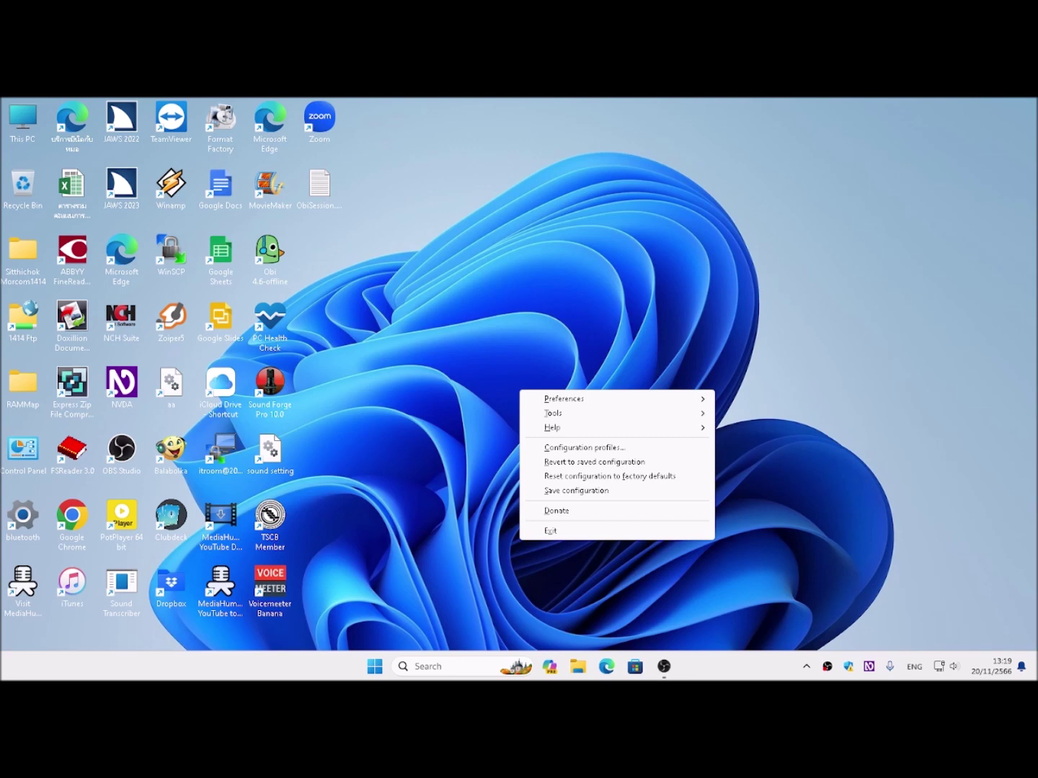
{"action": "key", "text": "Down"}
{"action": "key", "text": "Down"}
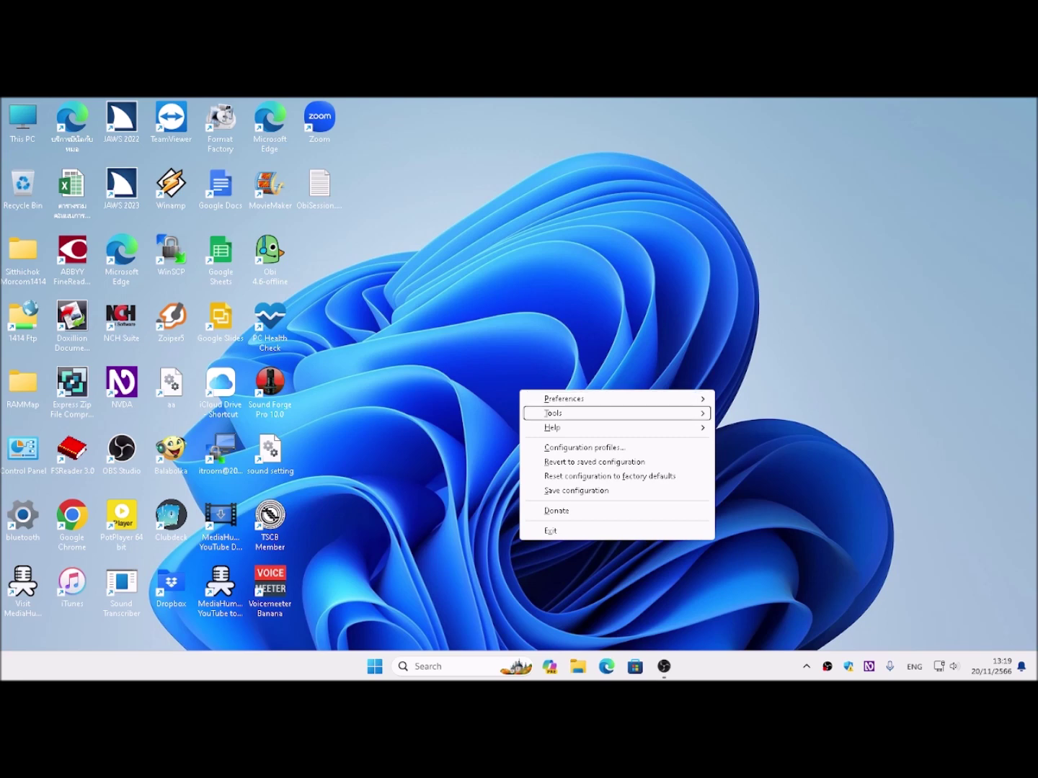
{"action": "key", "text": "Right"}
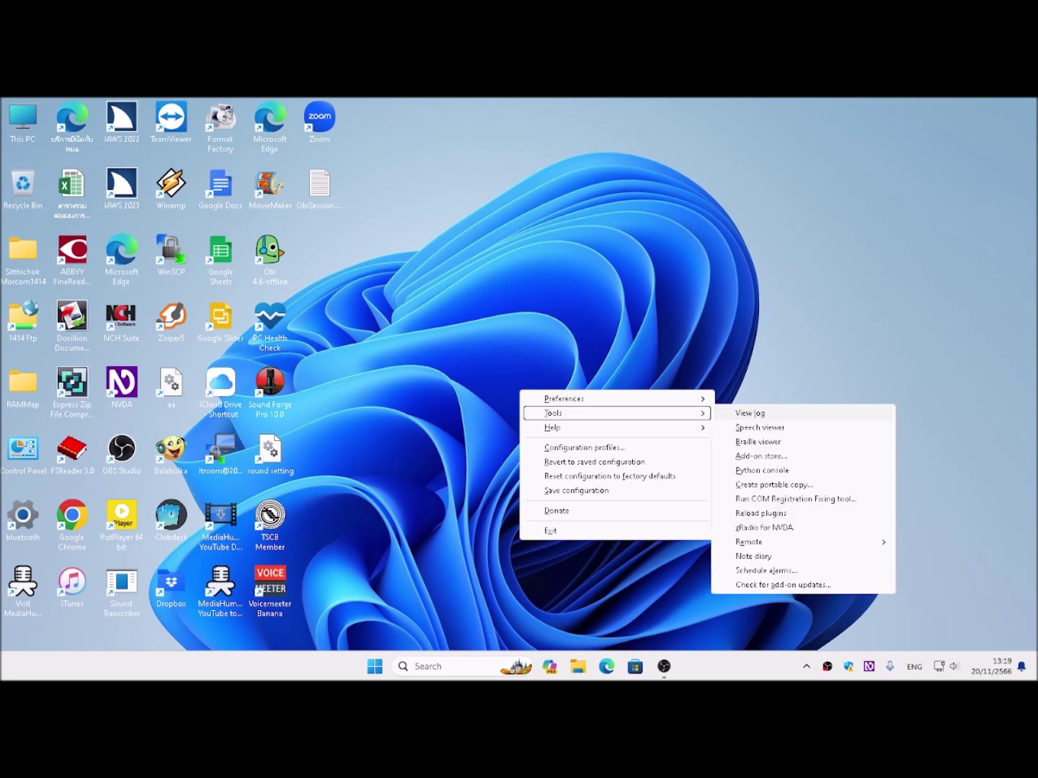
{"action": "key", "text": "Down"}
{"action": "key", "text": "Down"}
{"action": "key", "text": "Down"}
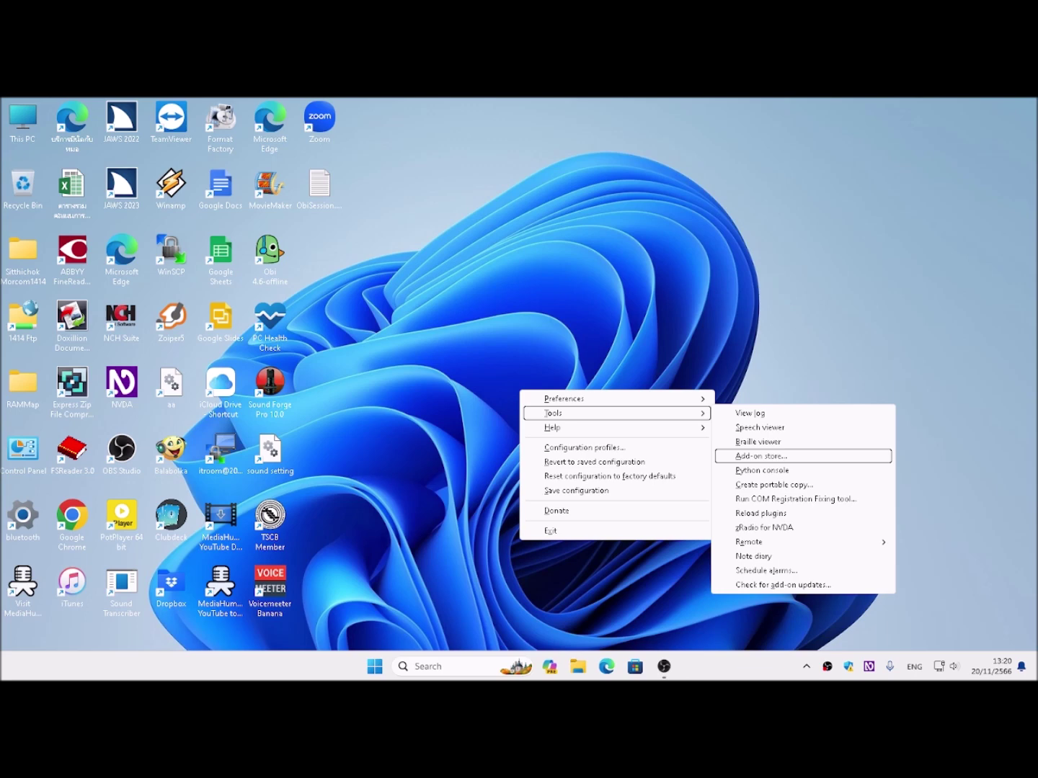
{"action": "key", "text": "Return"}
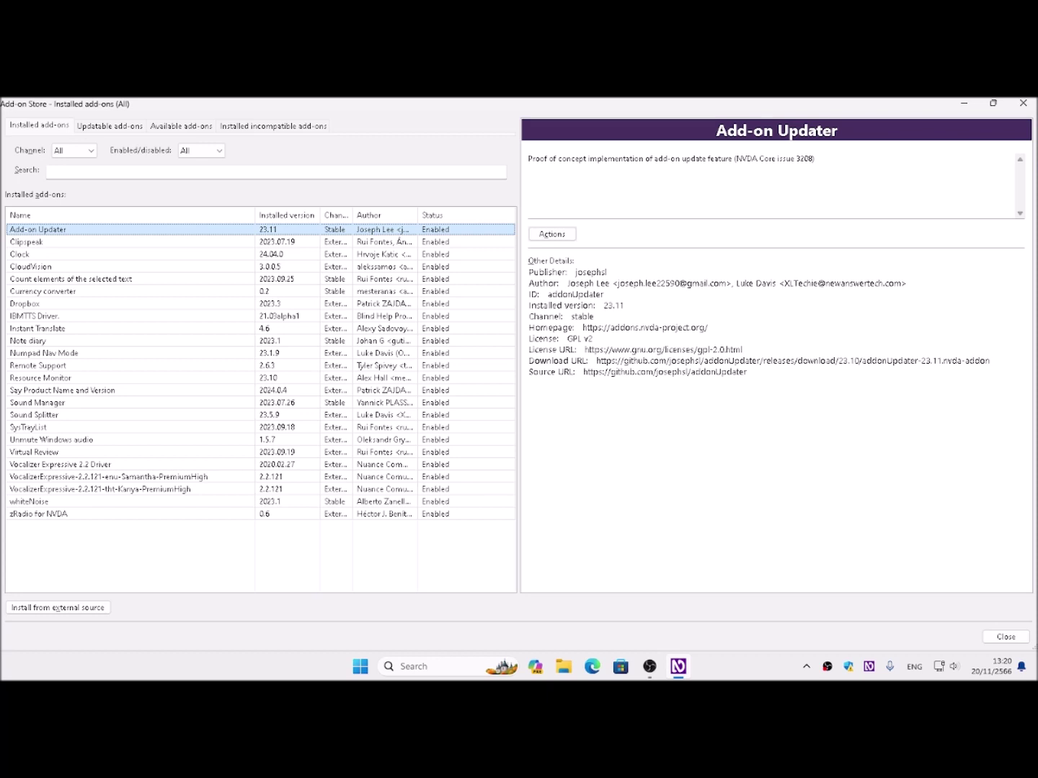
{"action": "key", "text": "ctrl+Tab"}
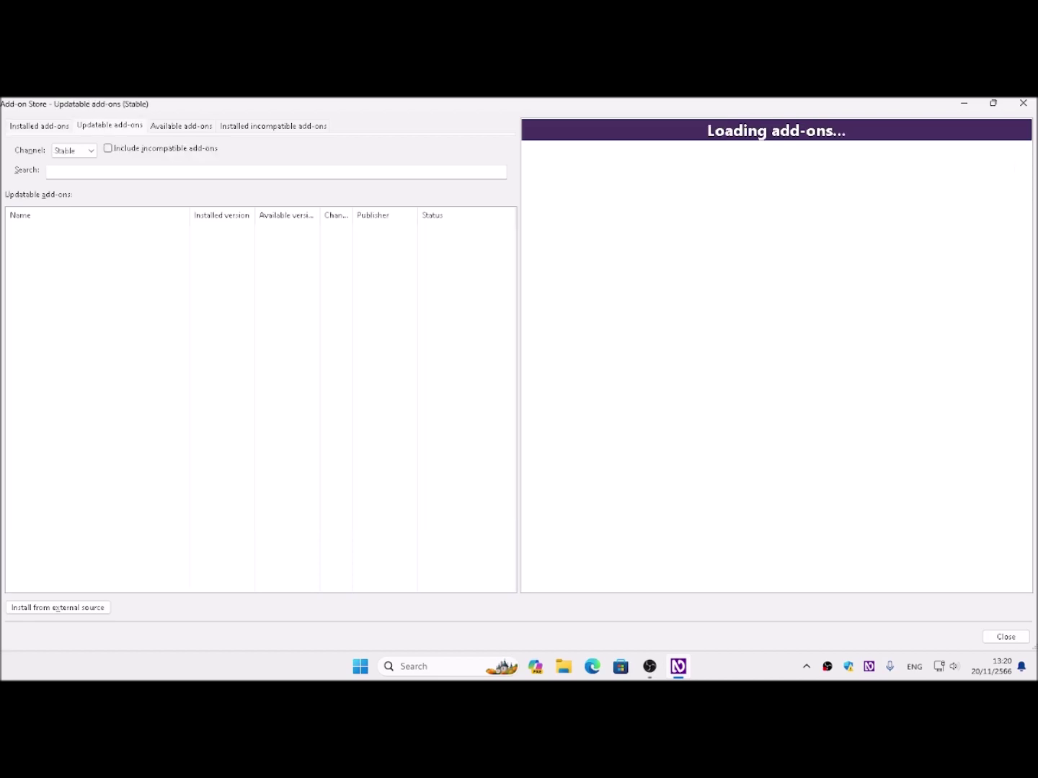
{"action": "key", "text": "ctrl+Tab"}
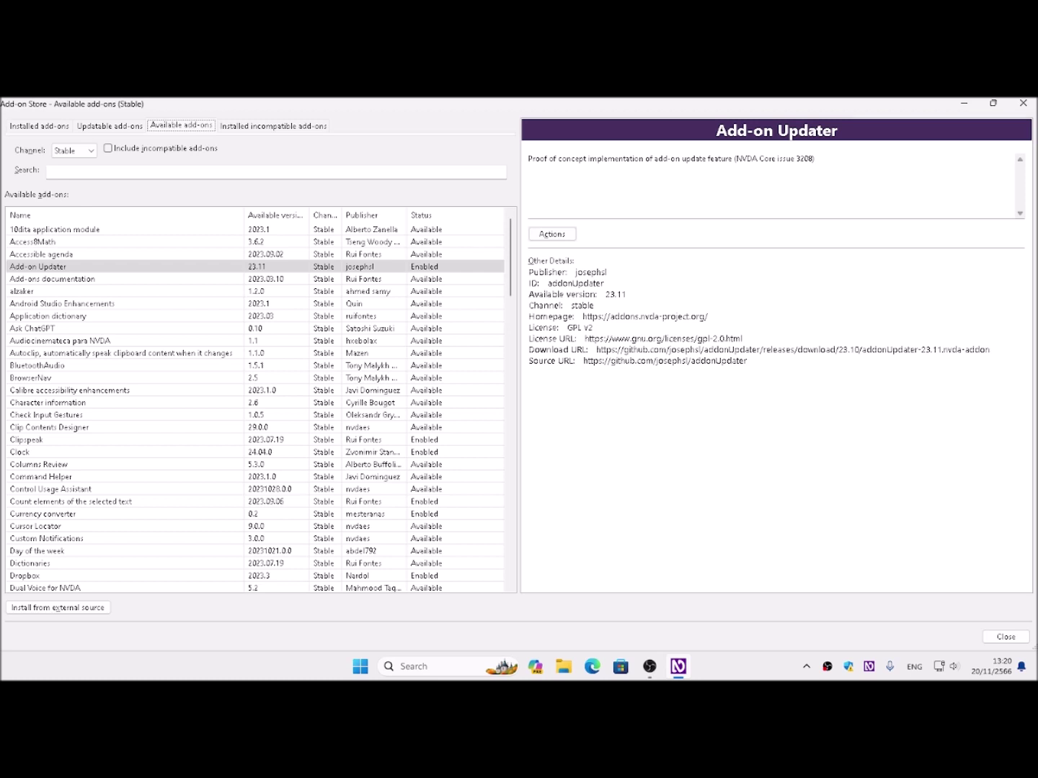
{"action": "key", "text": "Tab"}
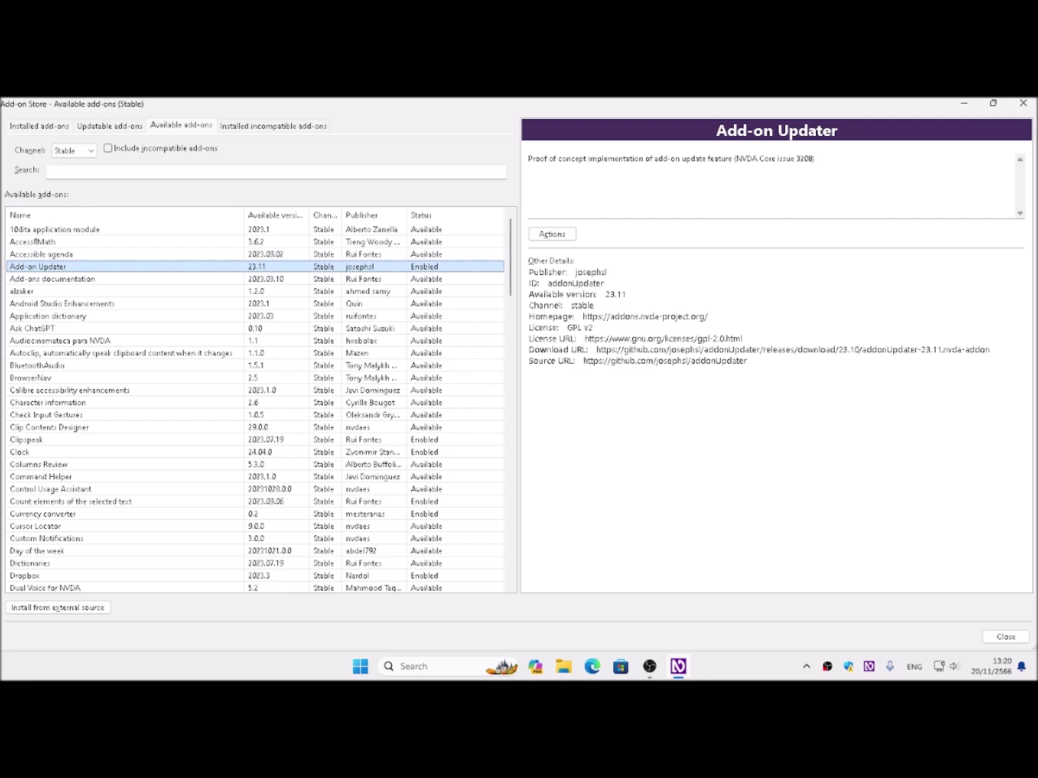
Step: Install the Check Input Gestures add-on from the available add-ons
{"action": "key", "text": "c"}
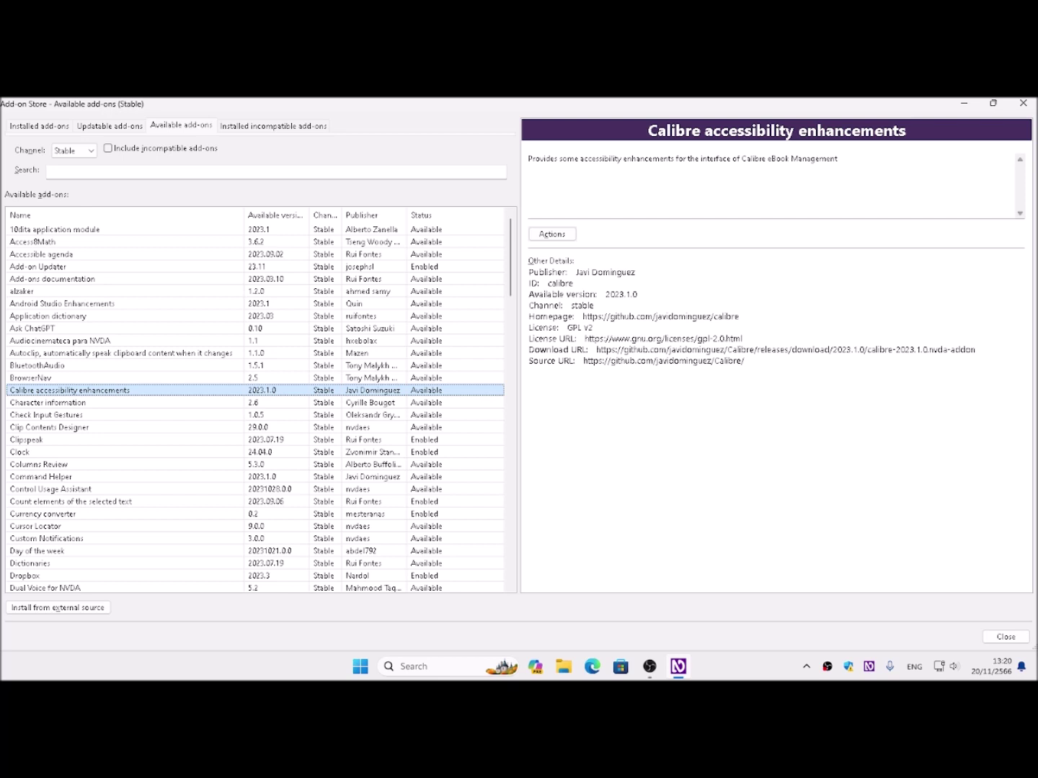
{"action": "key", "text": "Down"}
{"action": "key", "text": "Down"}
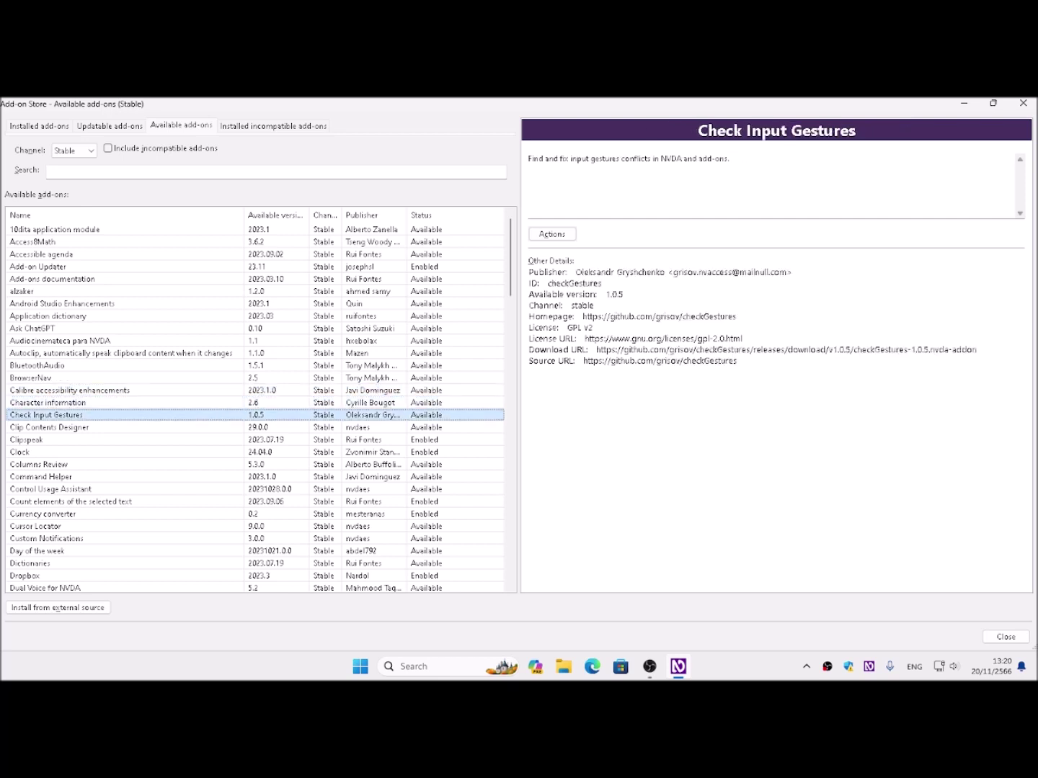
{"action": "key", "text": "Up"}
{"action": "key", "text": "Down"}
{"action": "key", "text": "Up"}
{"action": "key", "text": "Down"}
{"action": "key", "text": "Up"}
{"action": "key", "text": "Down"}
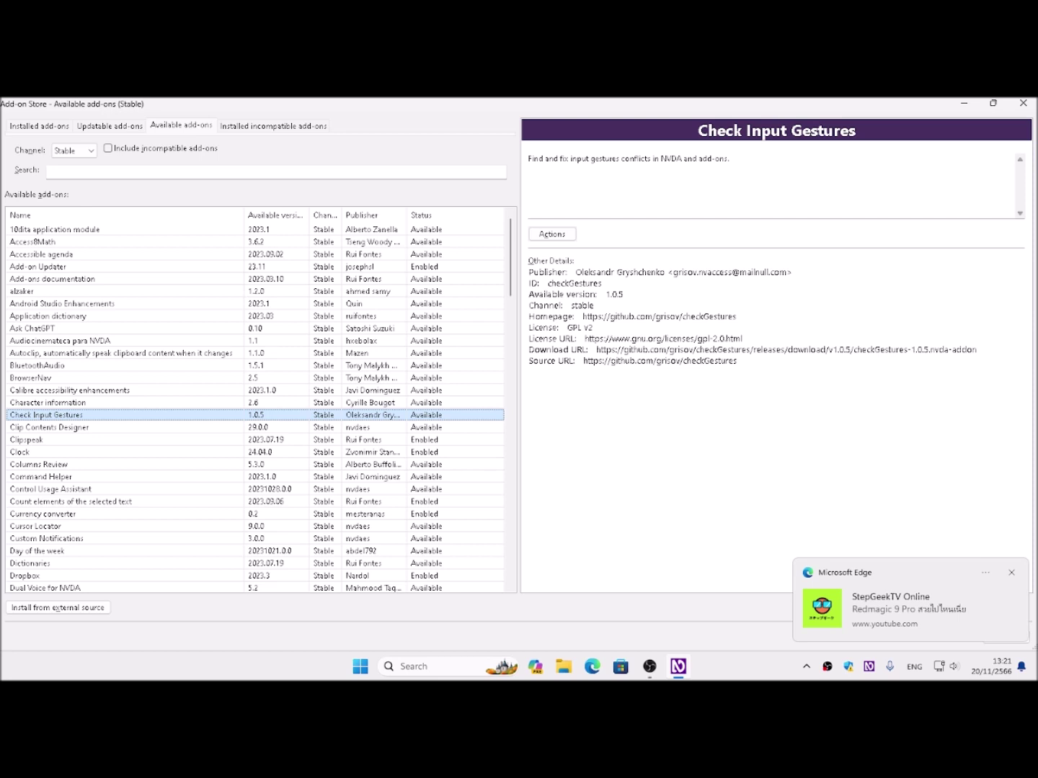
{"action": "key", "text": "shift+F10"}
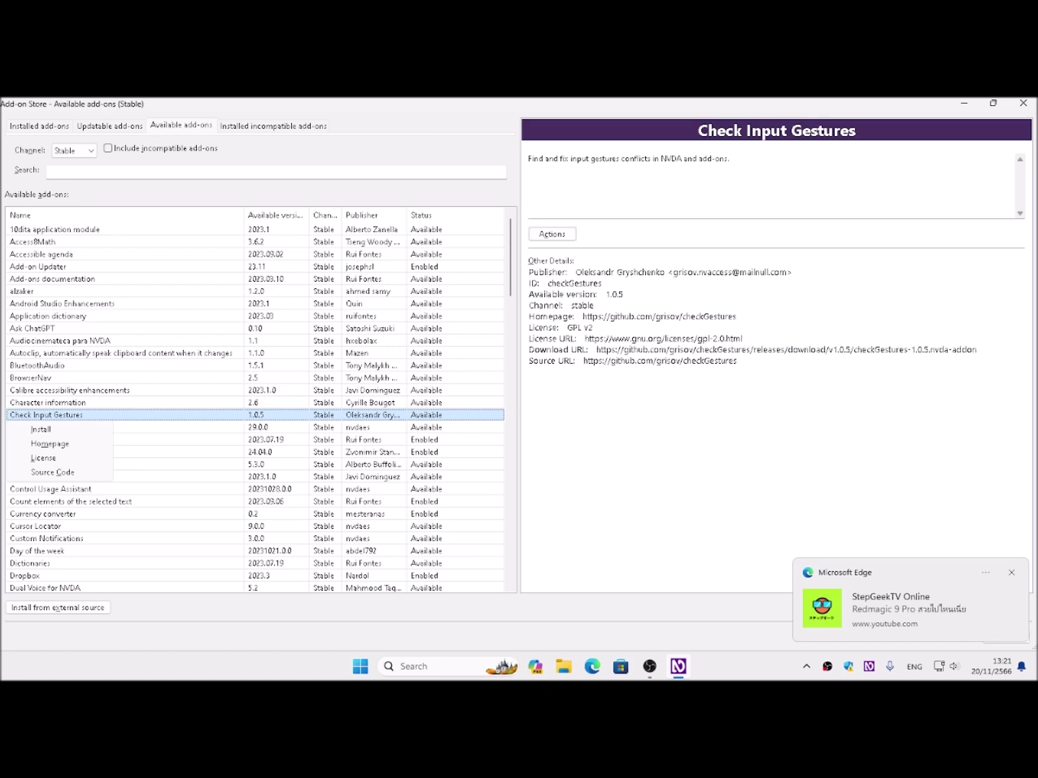
{"action": "key", "text": "Down"}
{"action": "key", "text": "Return"}
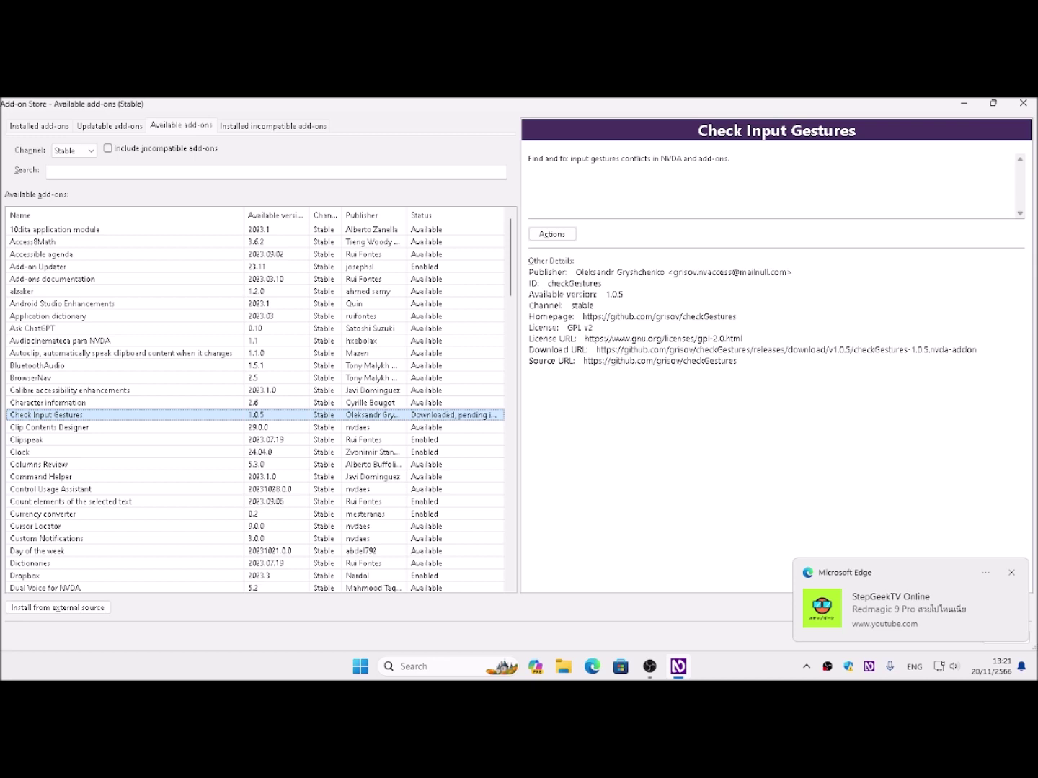
Step: Close the Add-on Store and restart NVDA to apply the add-on changes
{"action": "key", "text": "Escape"}
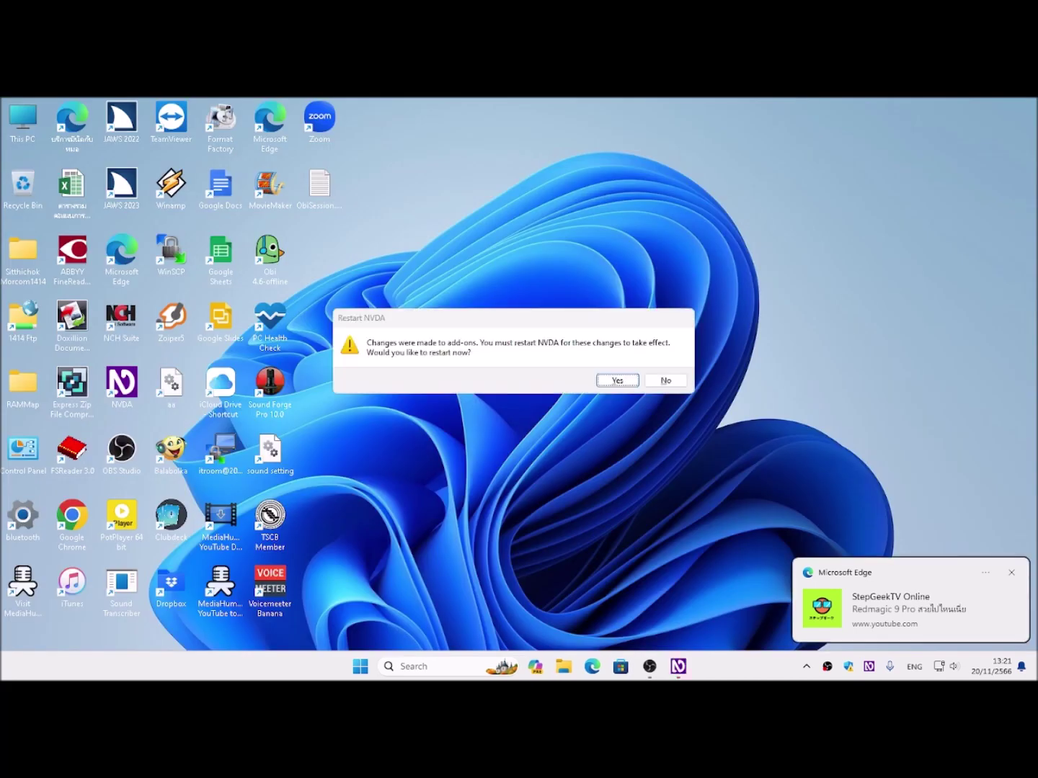
{"action": "key", "text": "super+shift+v"}
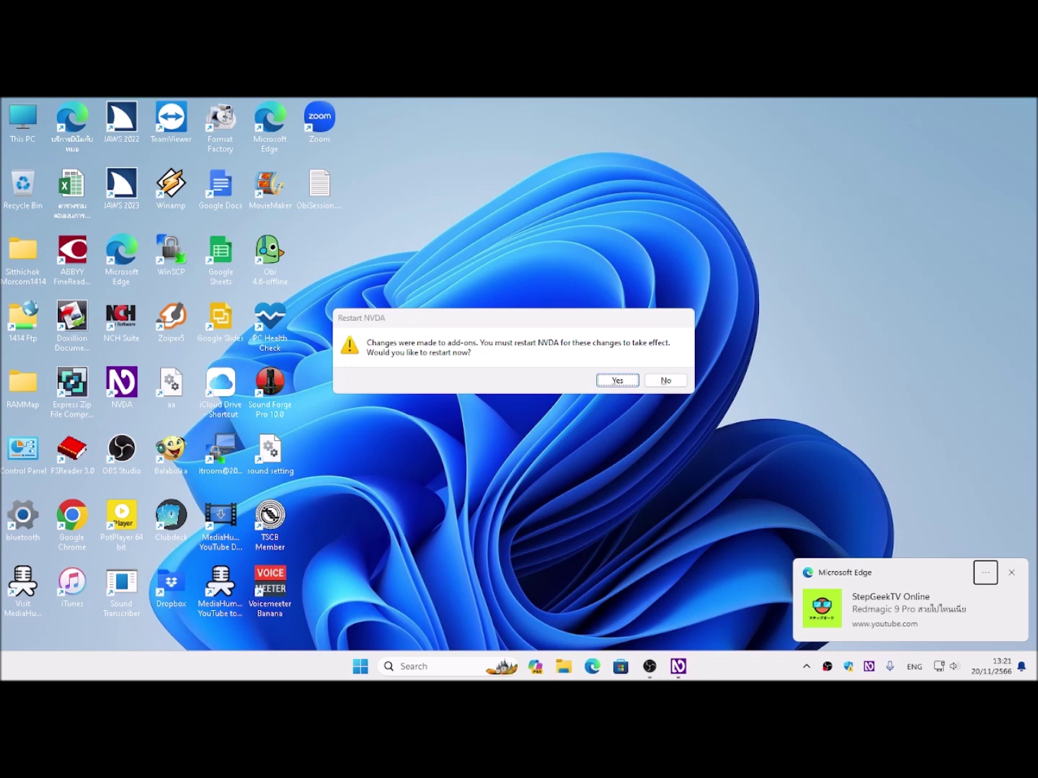
{"action": "key", "text": "alt+Tab"}
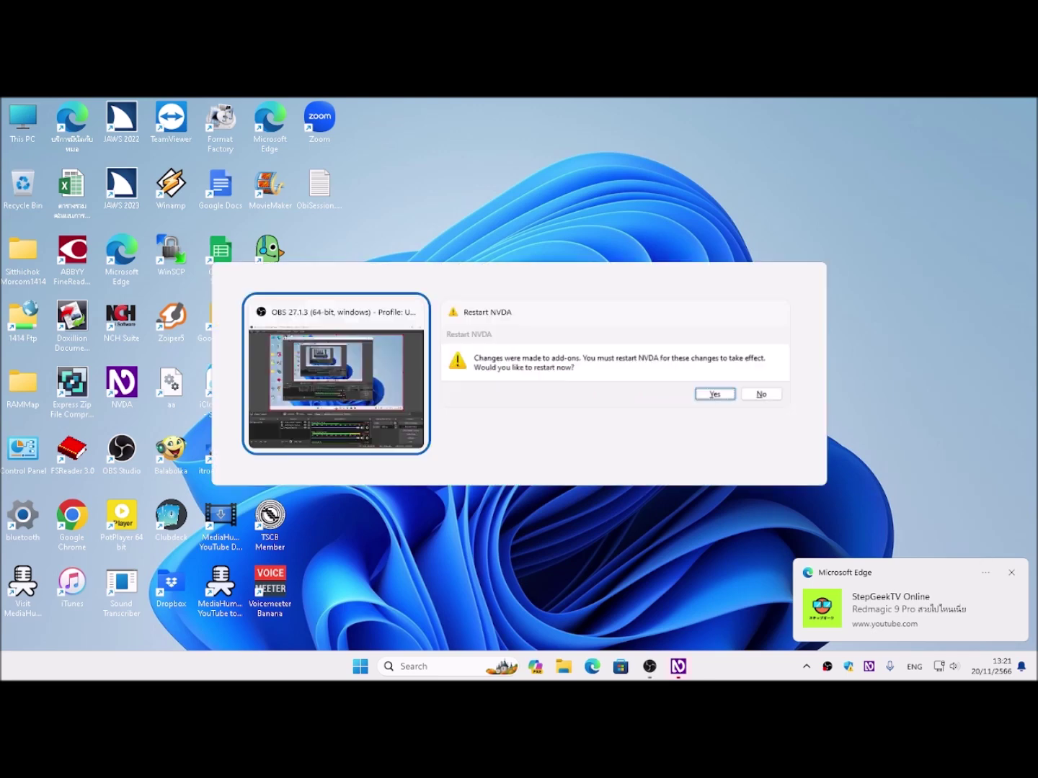
{"action": "key", "text": "alt+Tab"}
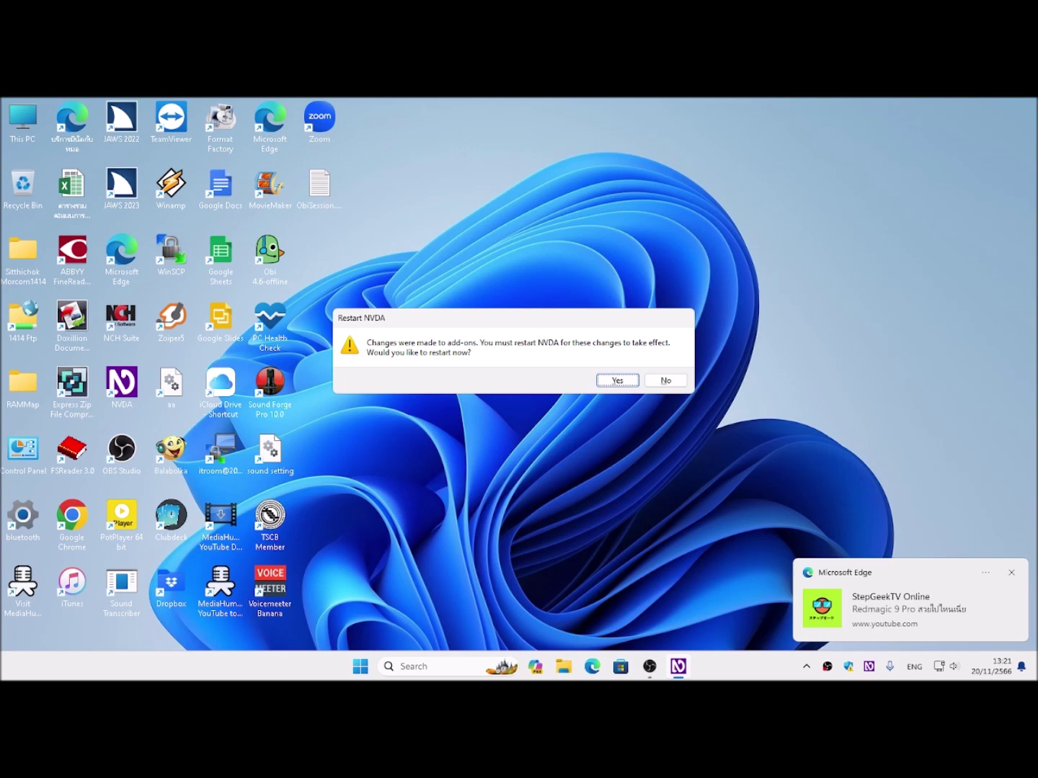
{"action": "key", "text": "Tab"}
{"action": "key", "text": "Tab"}
{"action": "key", "text": "Return"}
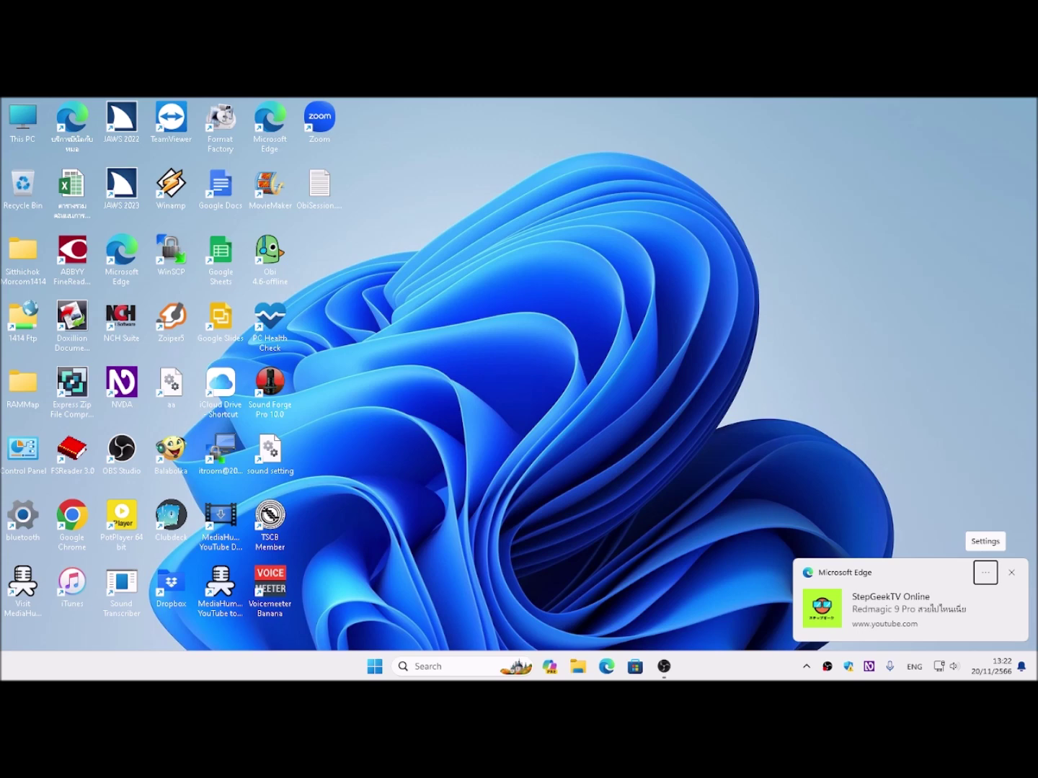
{"action": "key", "text": "Insert+n"}
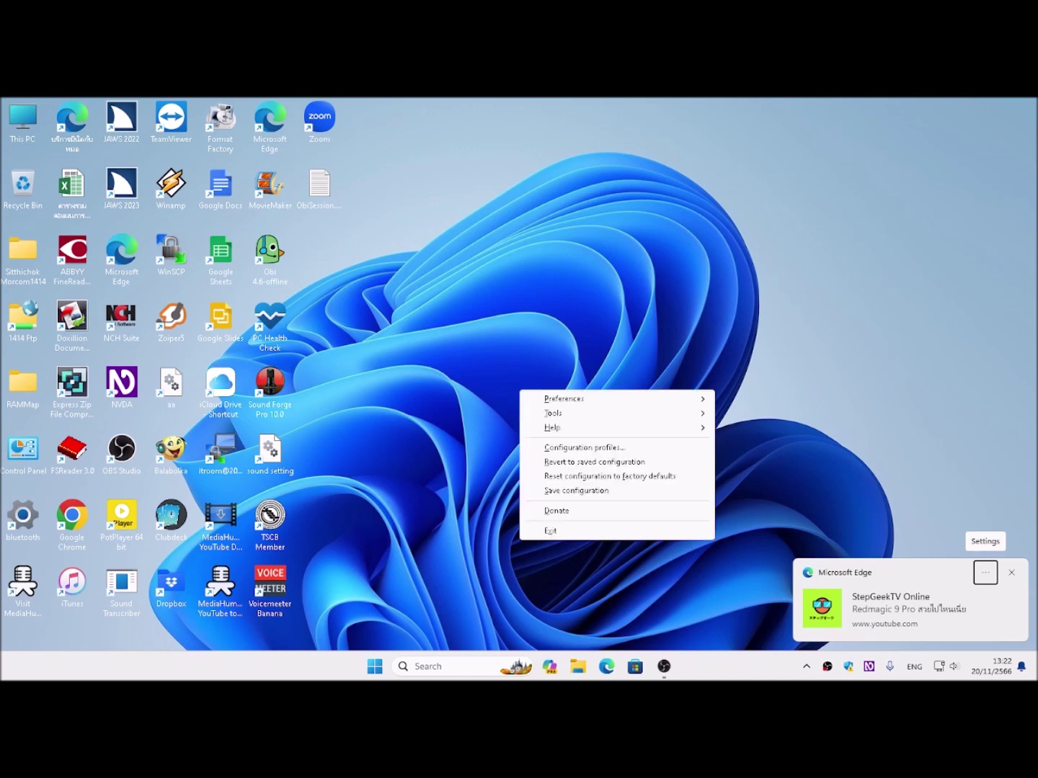
{"action": "key", "text": "shift+Tab"}
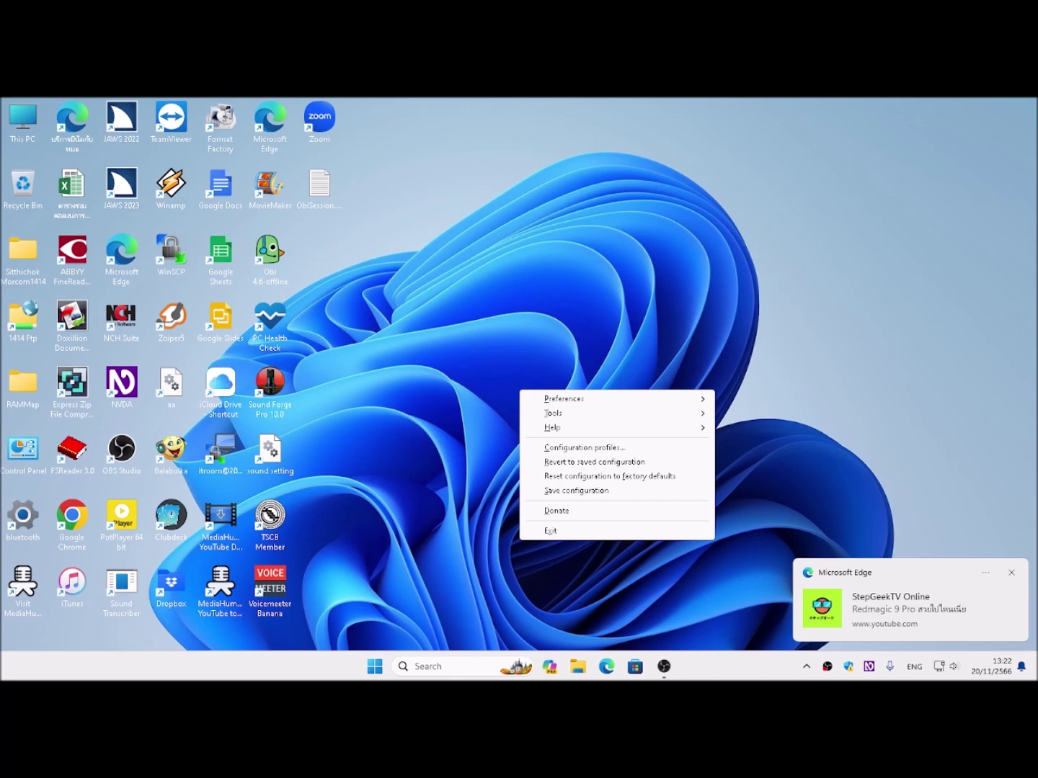
{"action": "key", "text": "Escape"}
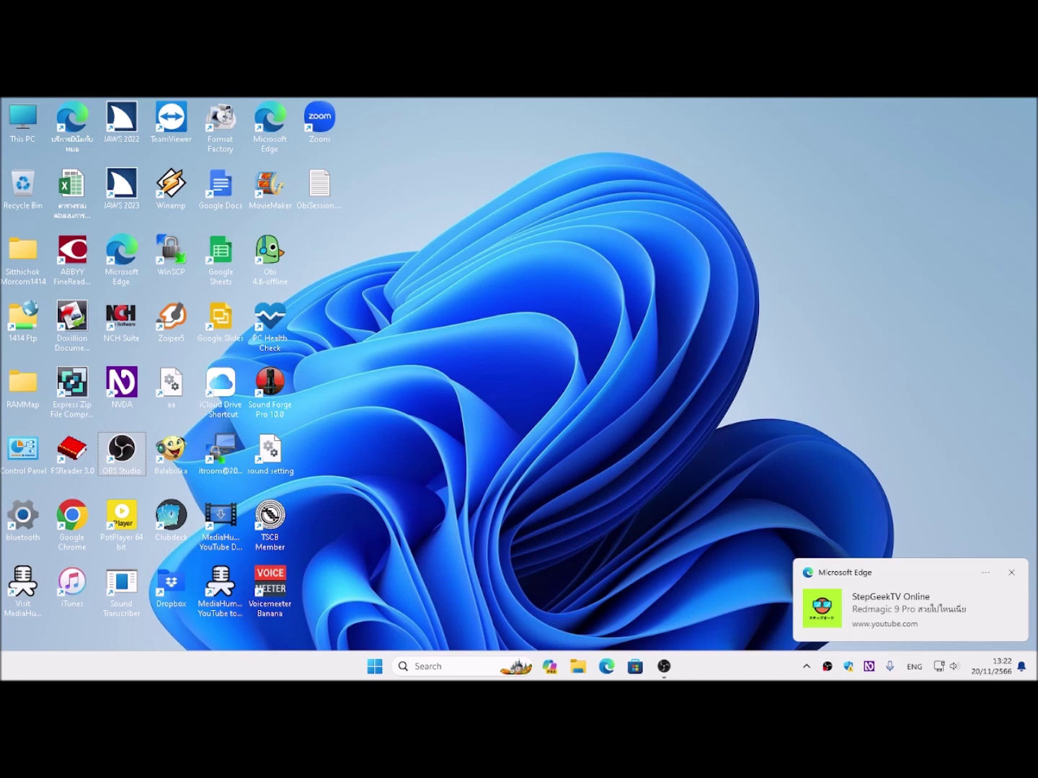
{"action": "key", "text": "Home"}
{"action": "key", "text": "Down"}
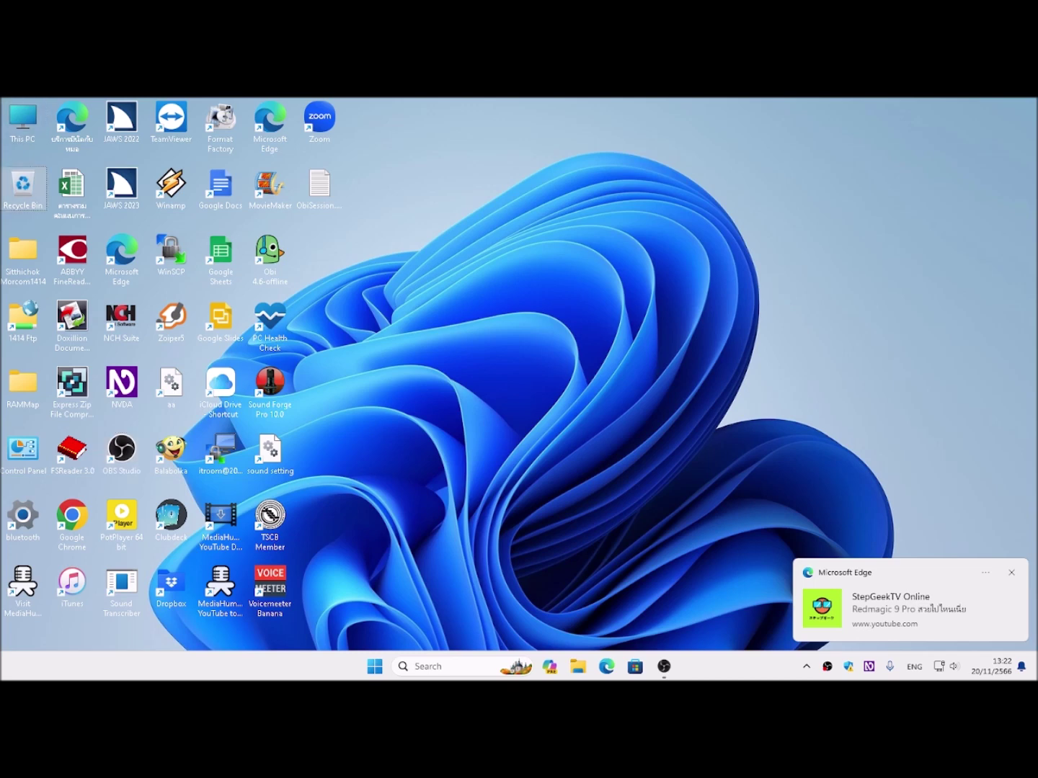
Step: Run the Check Input Gestures search for duplicate gestures and review the listed gesture entries
{"action": "key", "text": "Insert+n"}
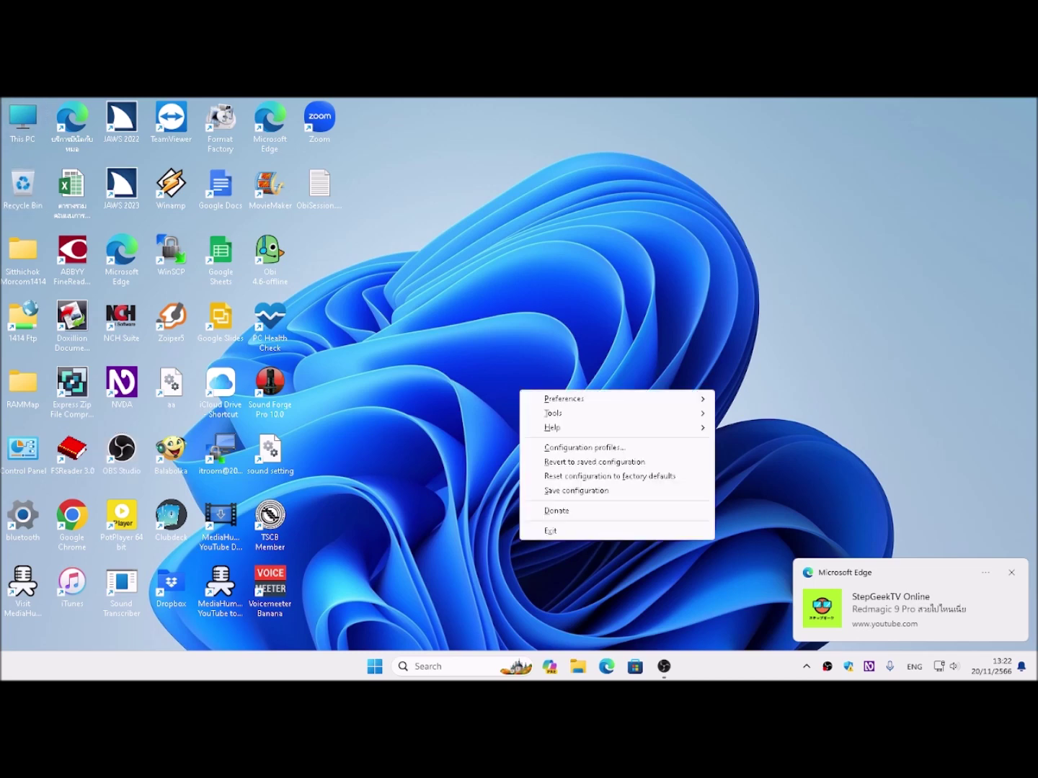
{"action": "key", "text": "Down"}
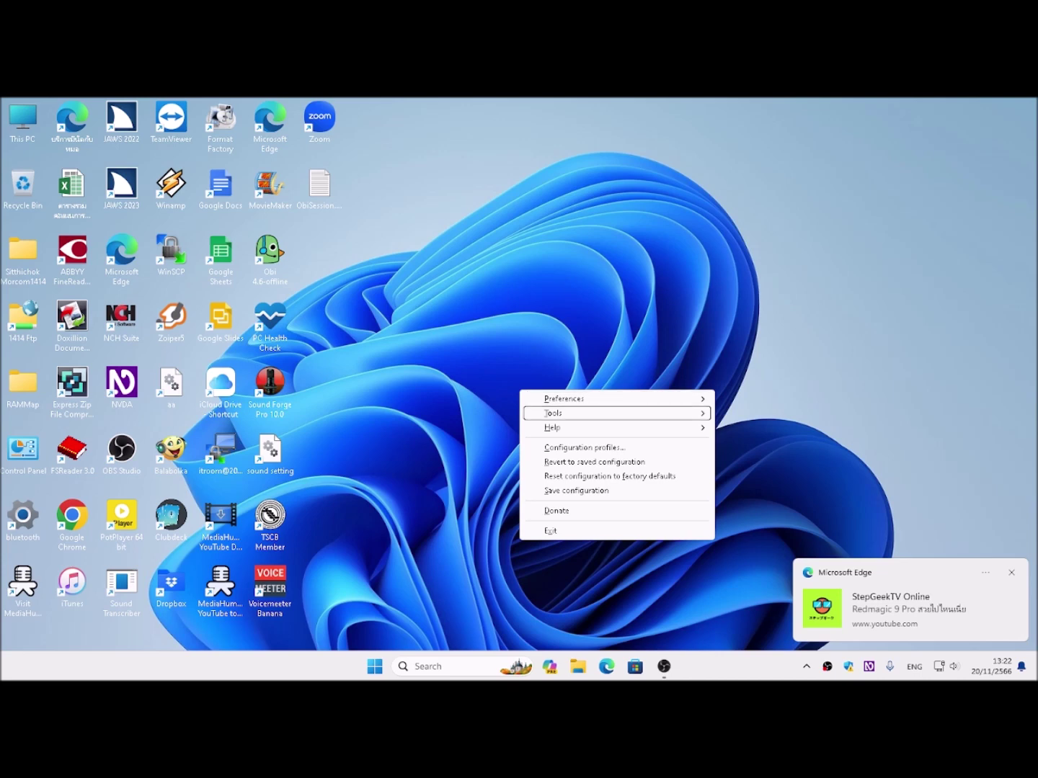
{"action": "key", "text": "Right"}
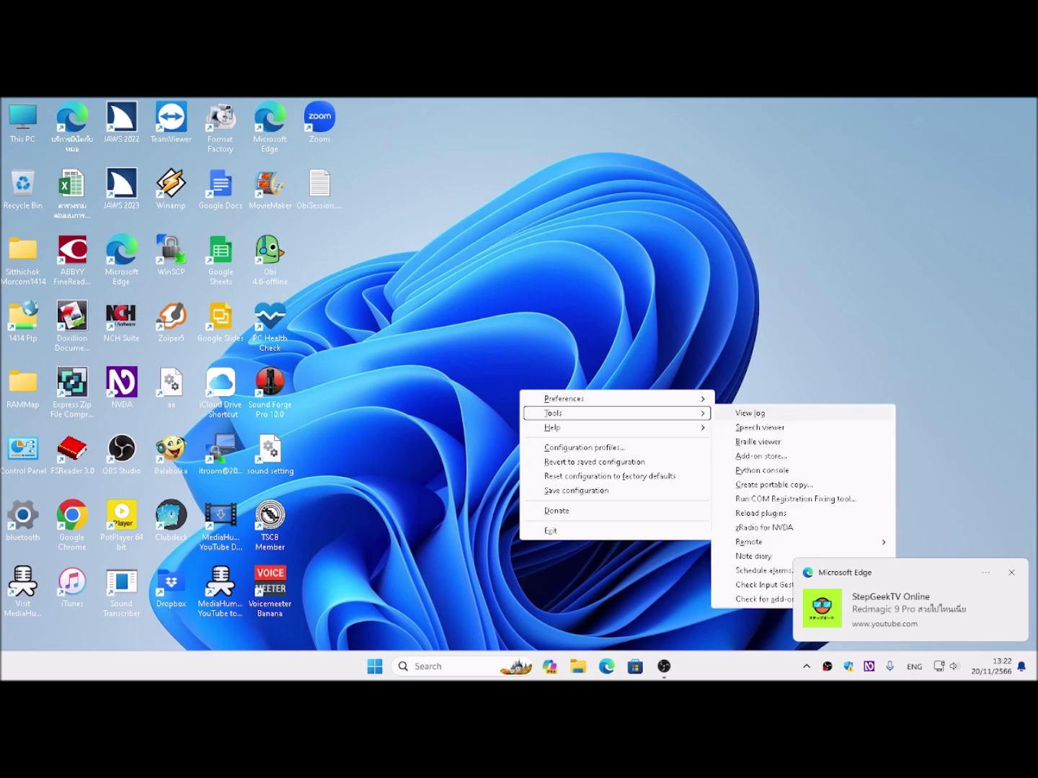
{"action": "key", "text": "Up"}
{"action": "key", "text": "Up"}
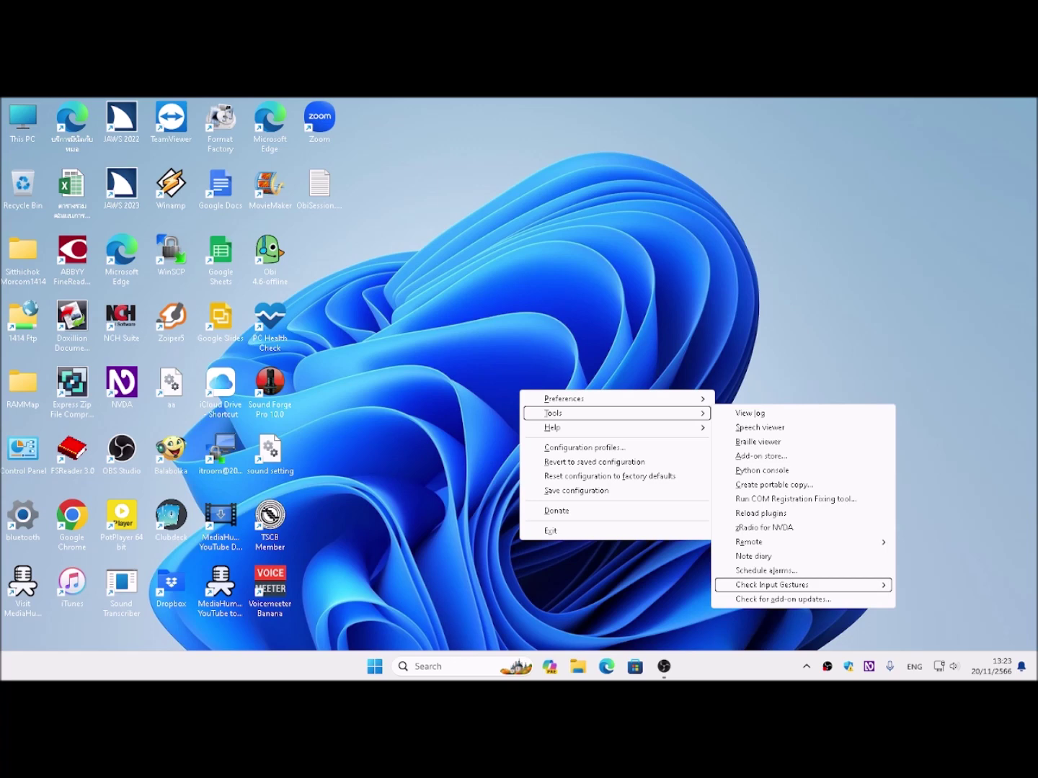
{"action": "key", "text": "Right"}
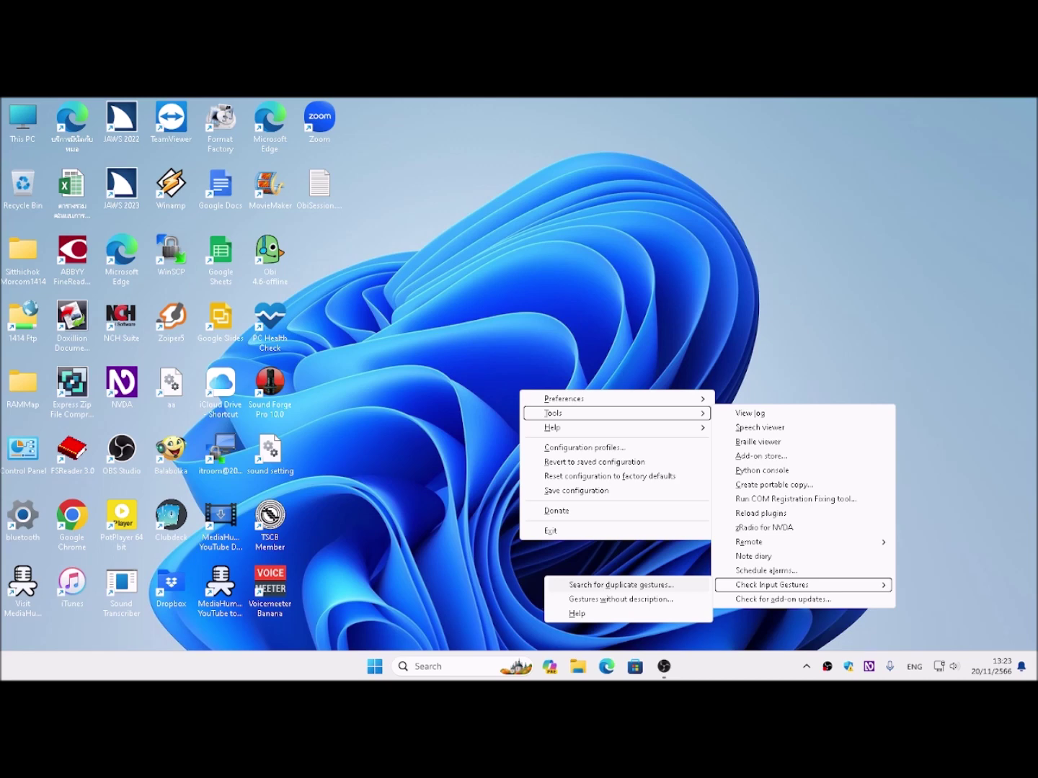
{"action": "key", "text": "Return"}
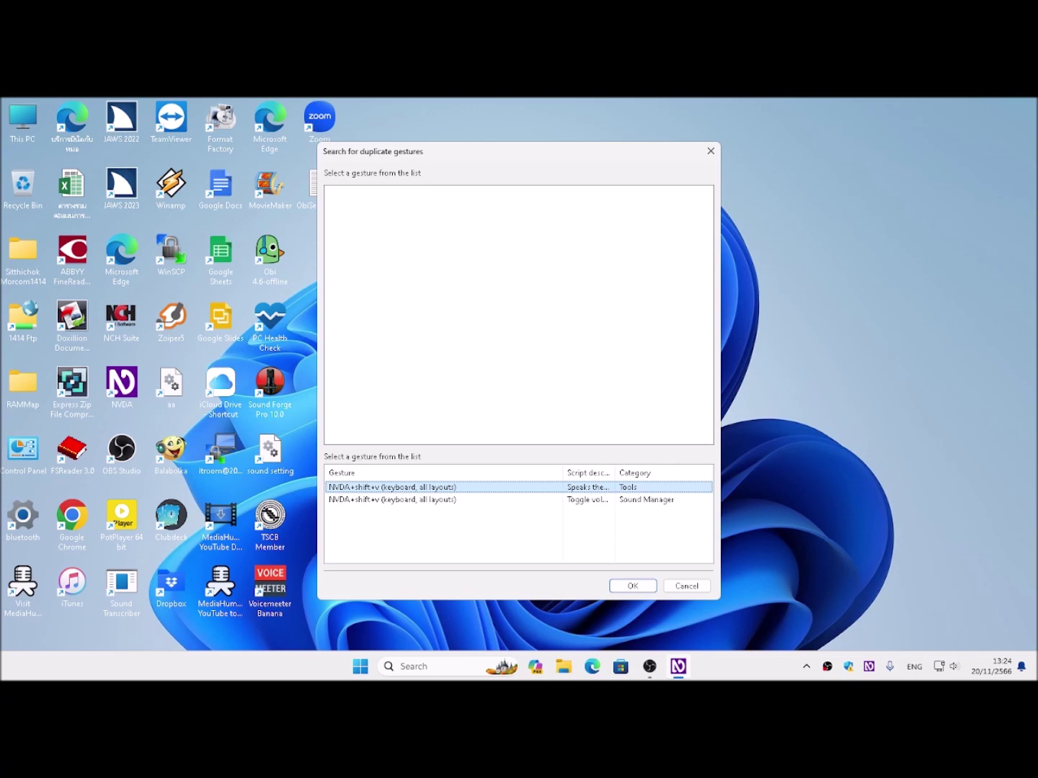
{"action": "key", "text": "Down"}
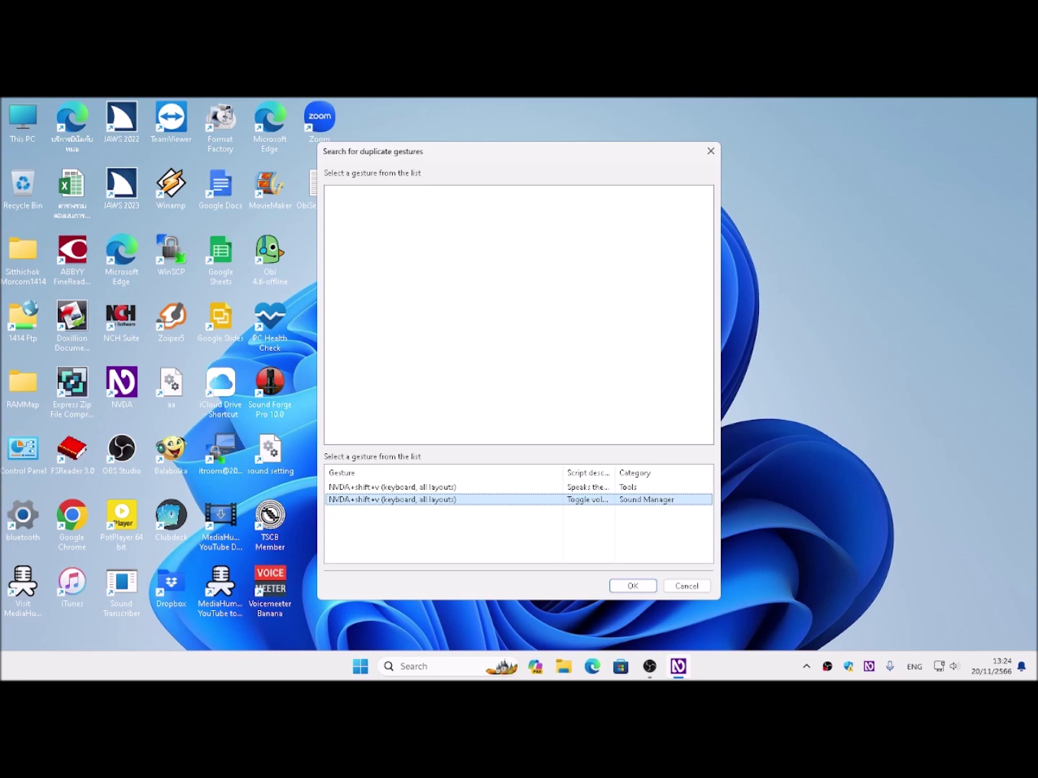
{"action": "key", "text": "Up"}
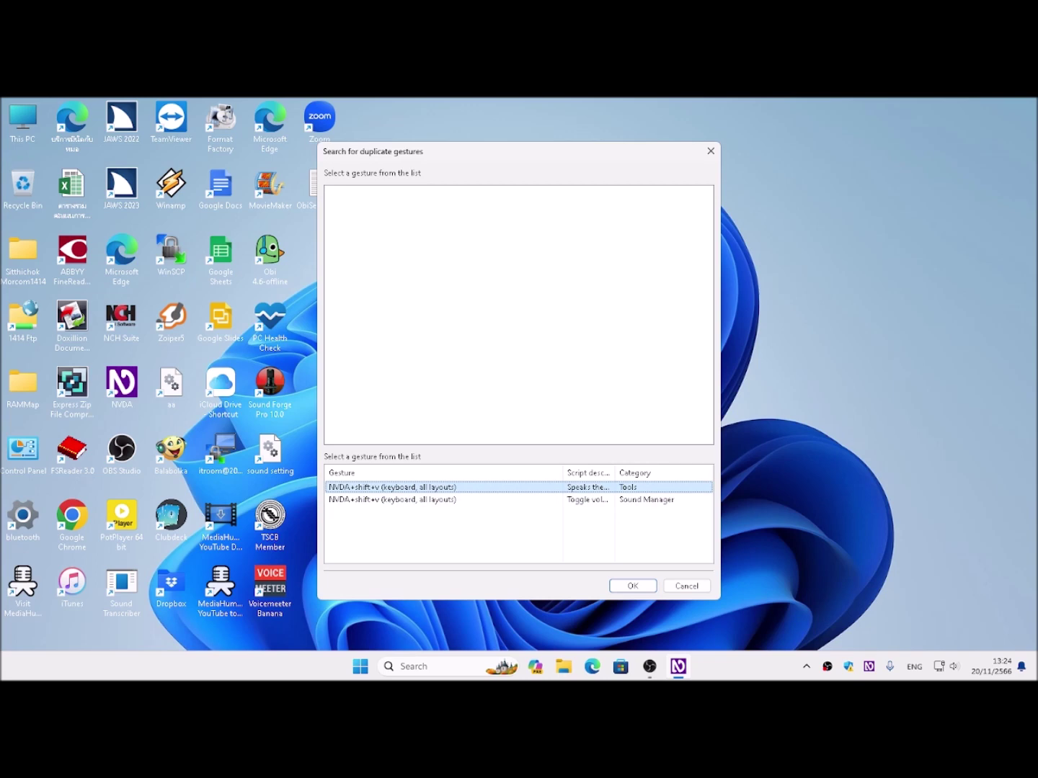
{"action": "key", "text": "Down"}
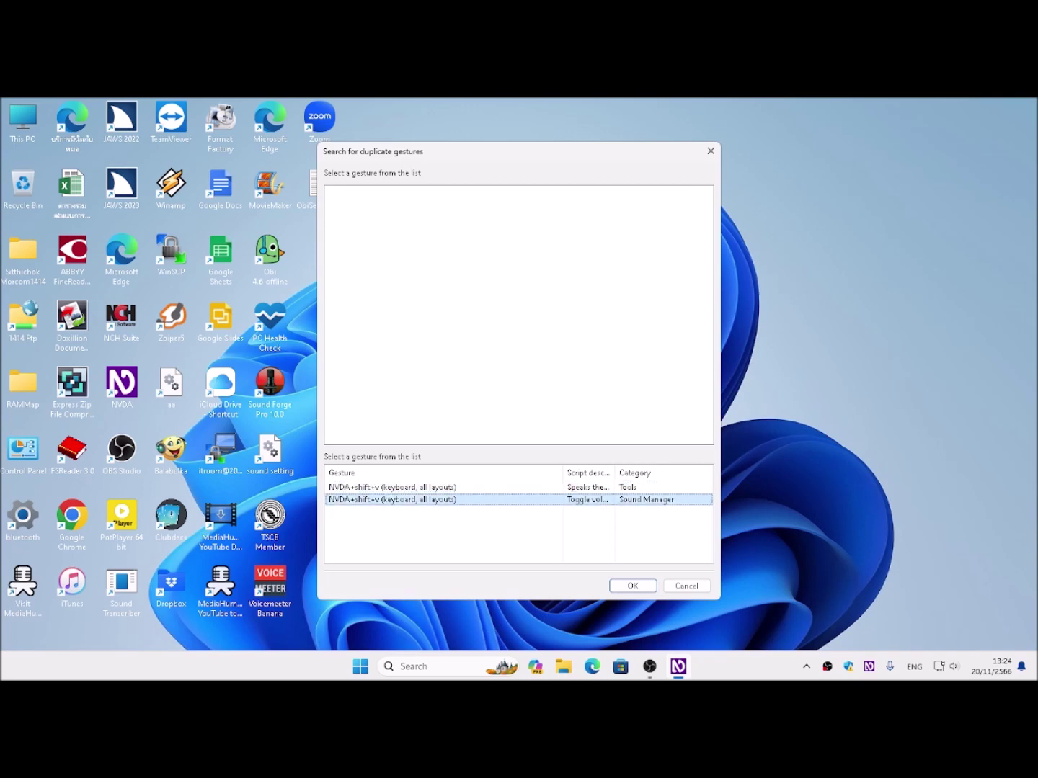